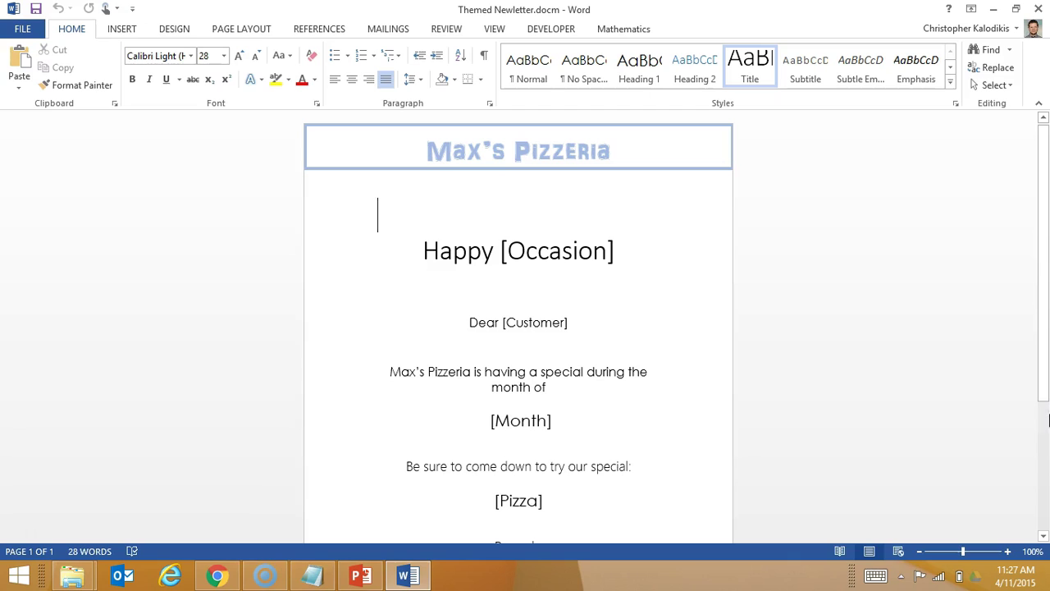
# Select the Happy [Occasion] heading and start a new macro recording named Christmas
pyautogui.moveTo(620, 254); pyautogui.dragTo(421, 253)
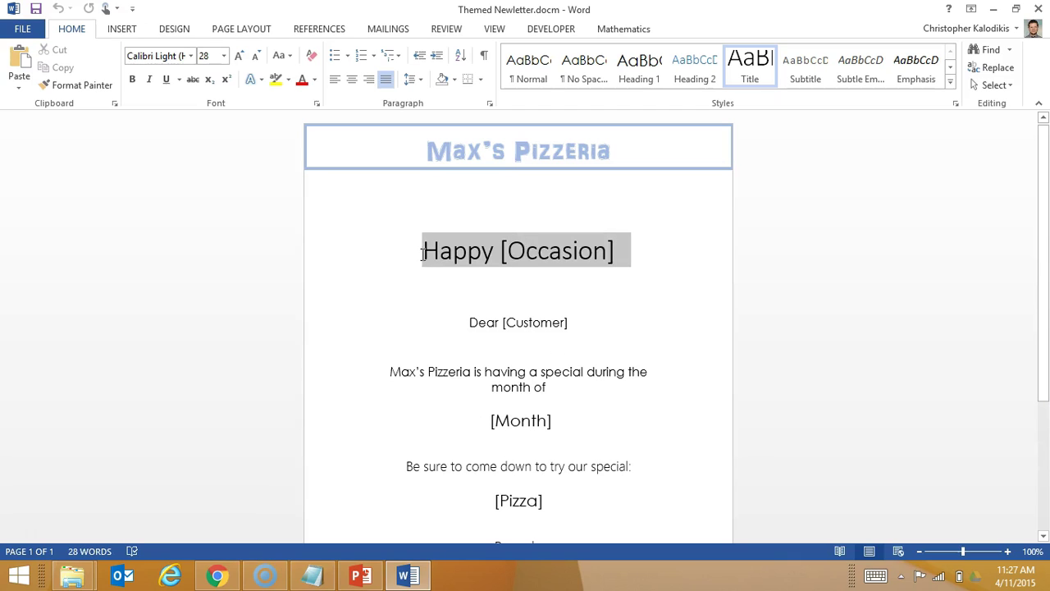
pyautogui.click(555, 30)
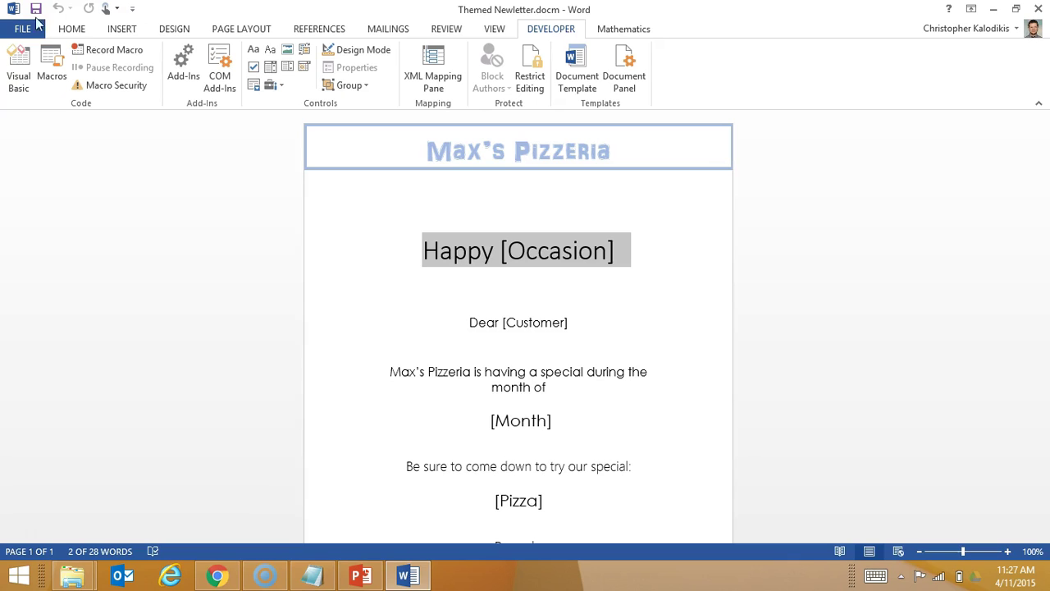
pyautogui.click(102, 51)
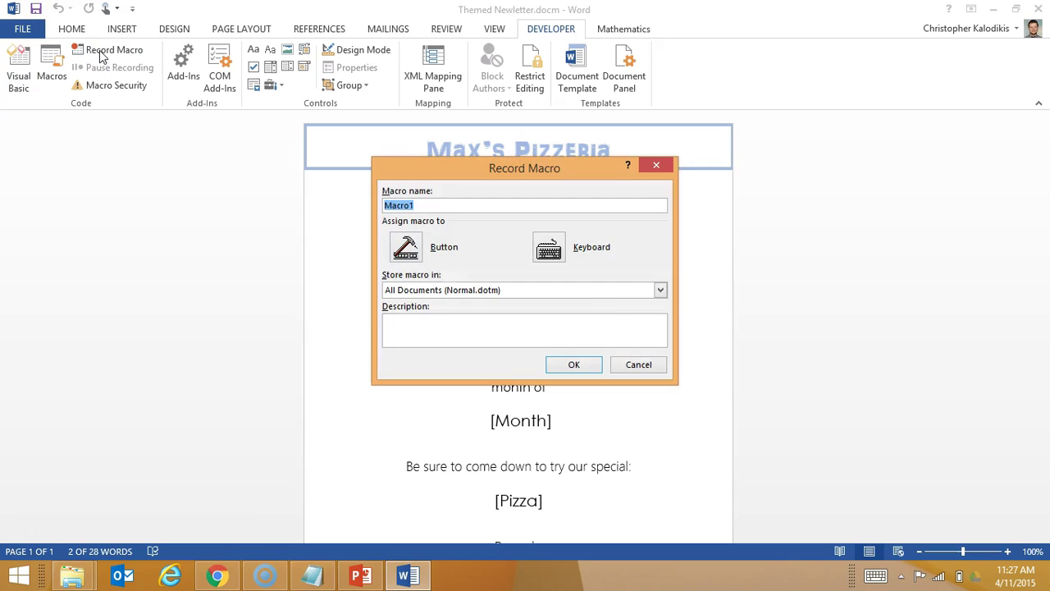
pyautogui.write('Christmas')
# Assign Alt+C as the Christmas macro's keyboard shortcut and begin recording
pyautogui.click(549, 247)
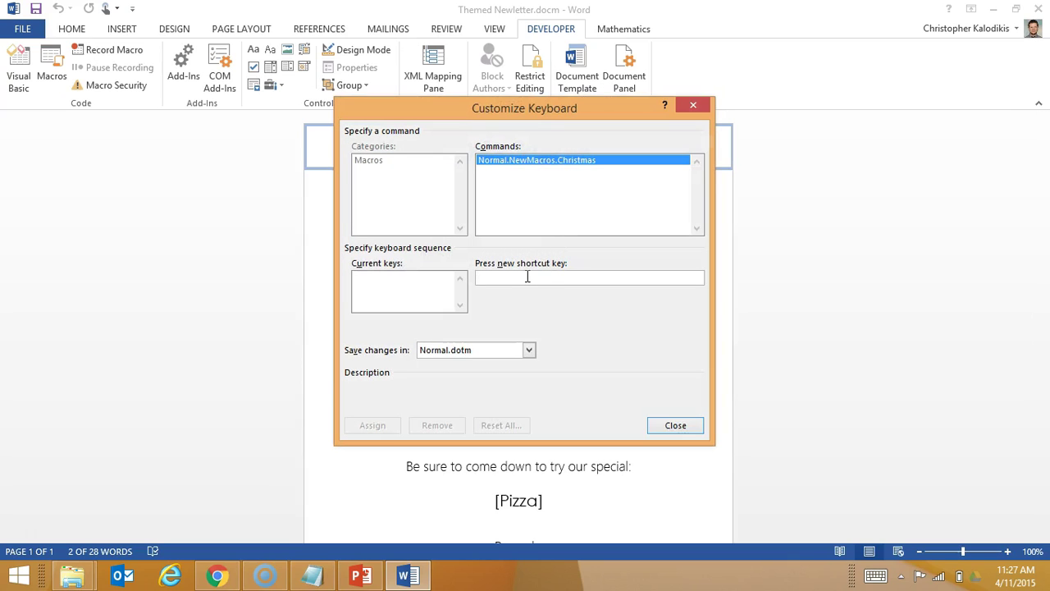
pyautogui.hotkey('alt', 'c')
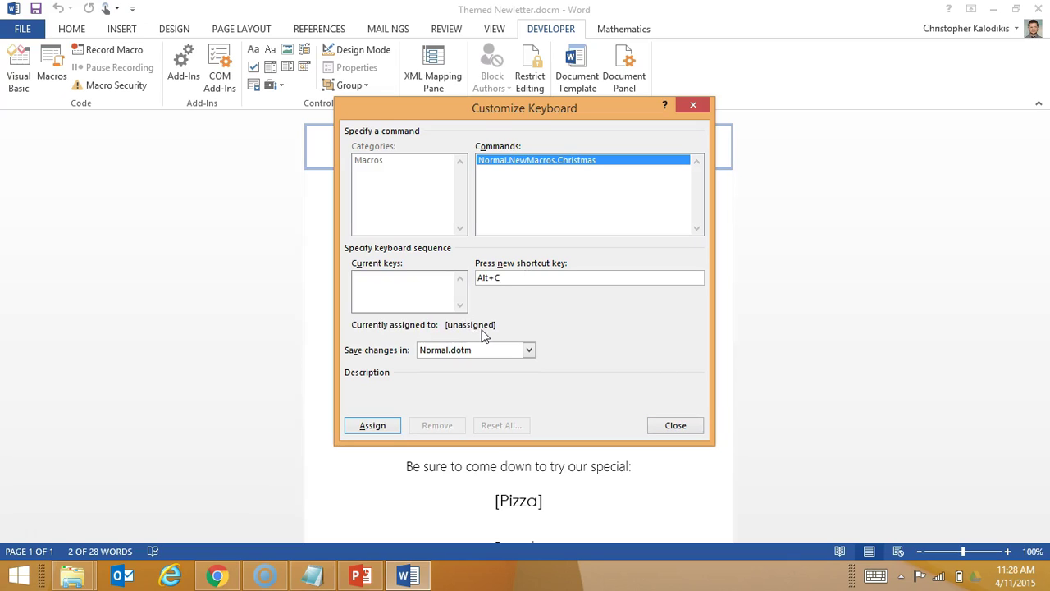
pyautogui.click(375, 427)
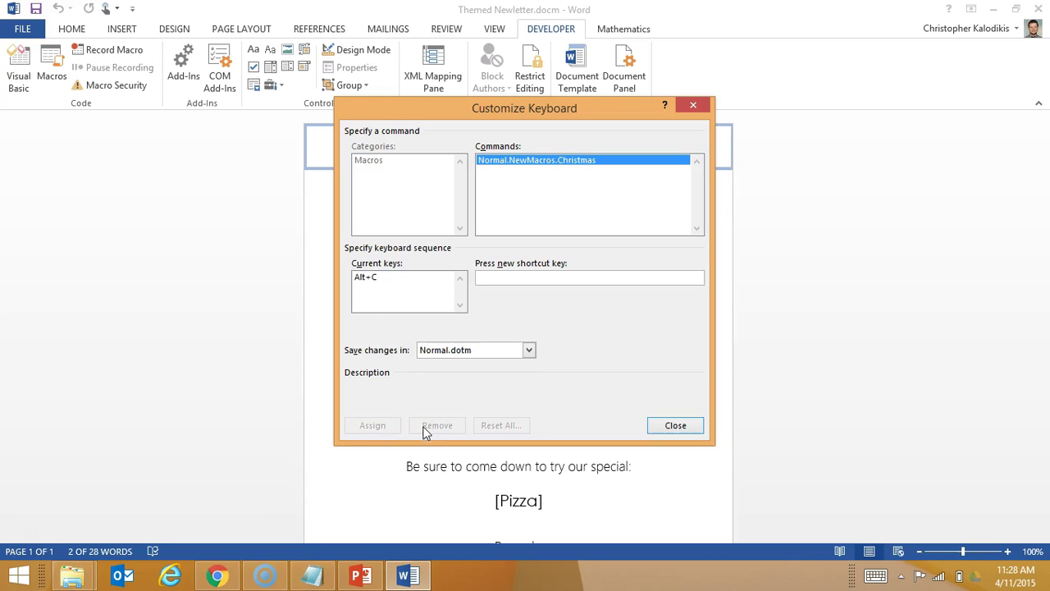
pyautogui.click(675, 426)
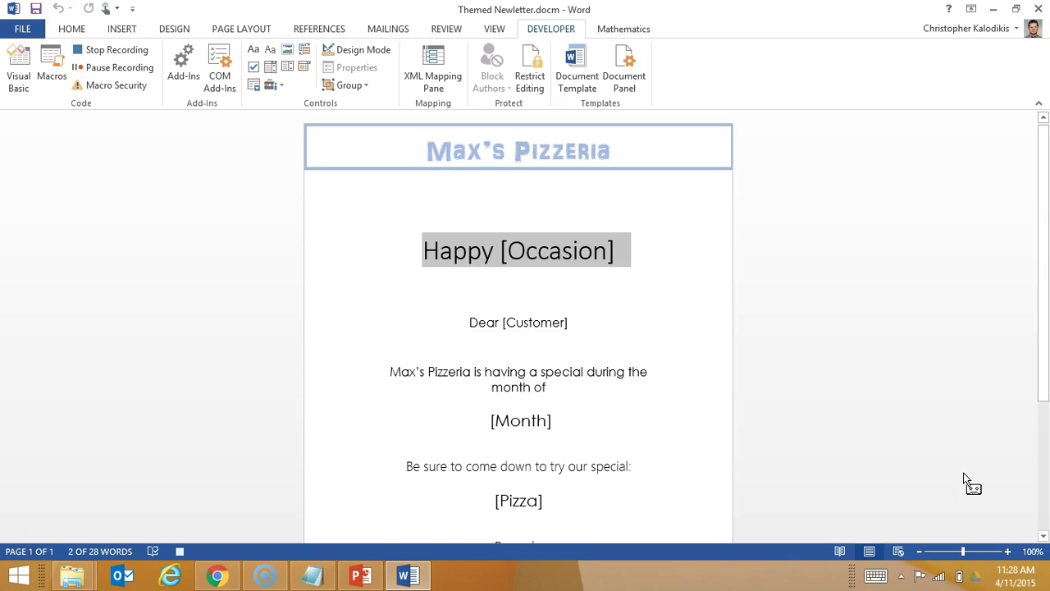
# Type 'Merry Christmas' over the selected heading and return to the Home tab
pyautogui.write('Merry')
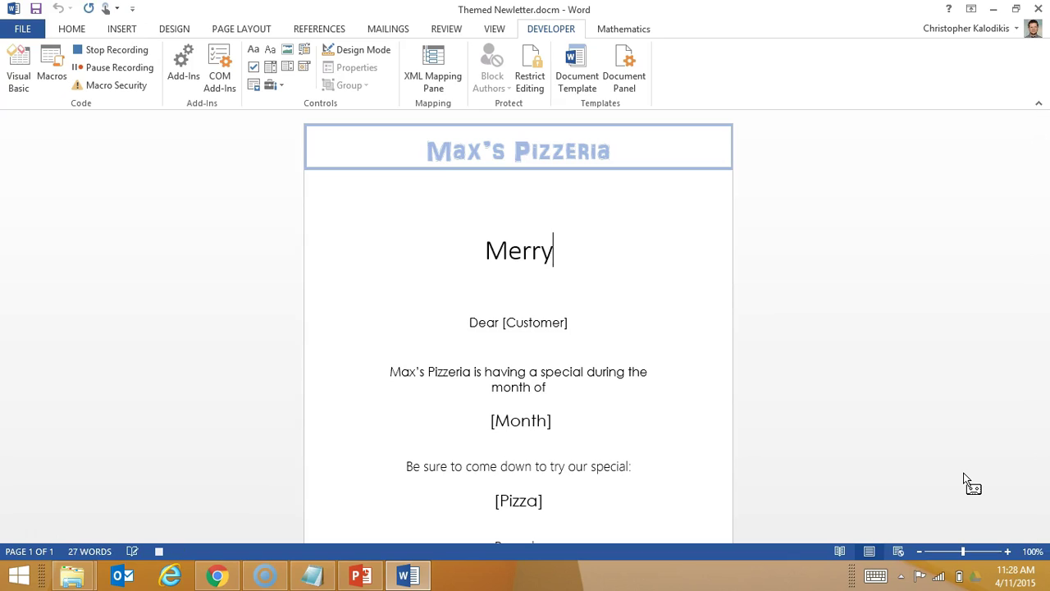
pyautogui.write(' Chris')
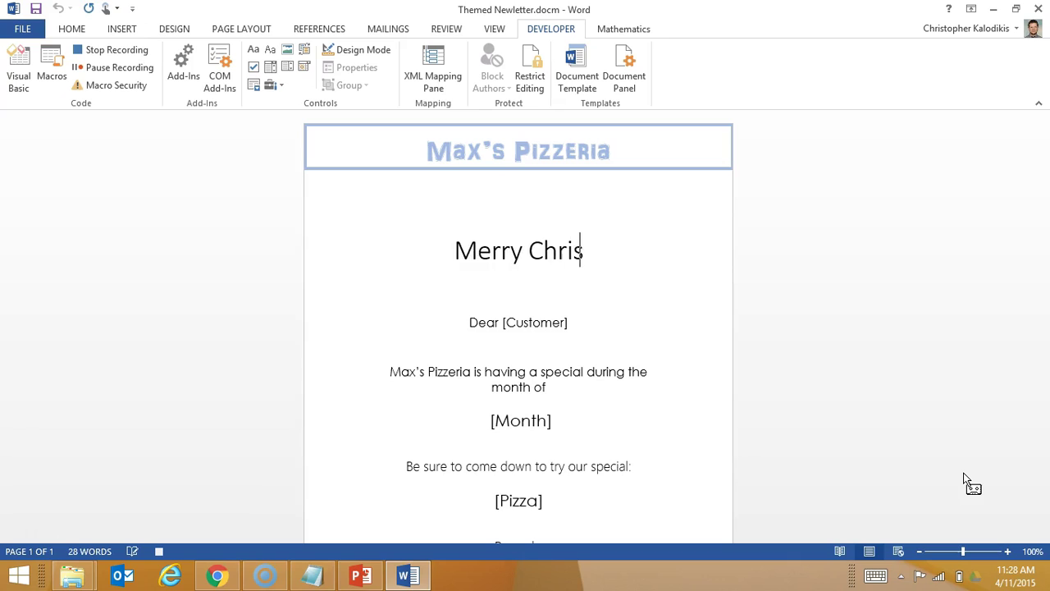
pyautogui.write('tmas')
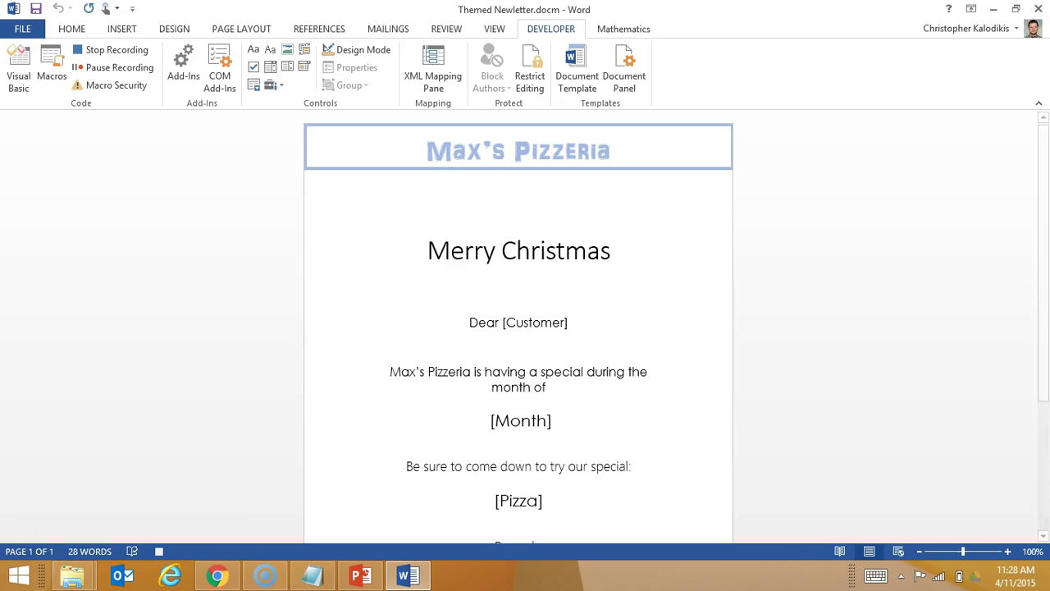
pyautogui.click(72, 32)
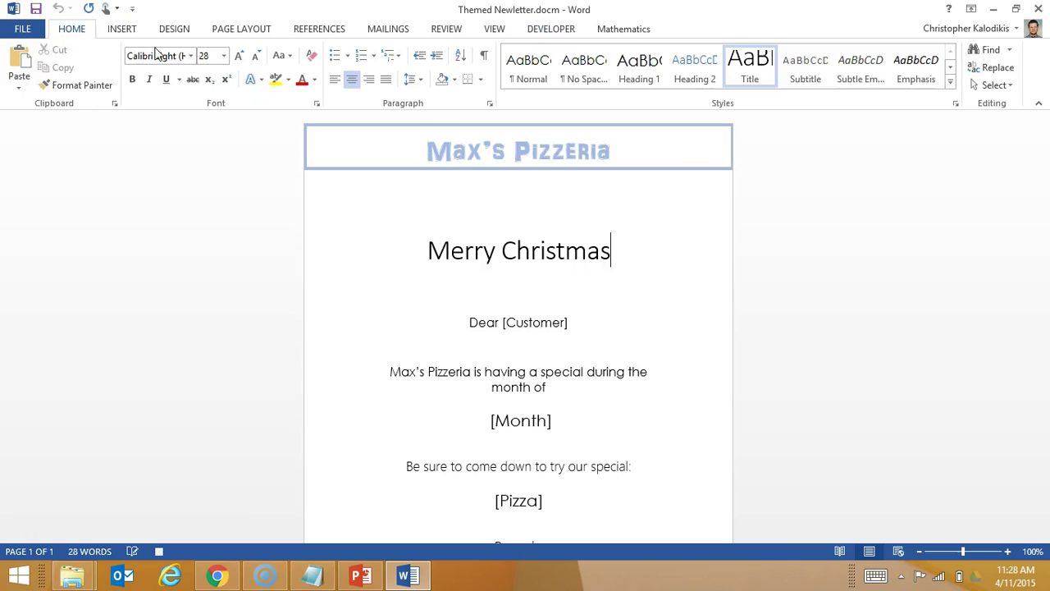
# Modify the Title style to use red Hobo Std text
pyautogui.rightClick(757, 73)
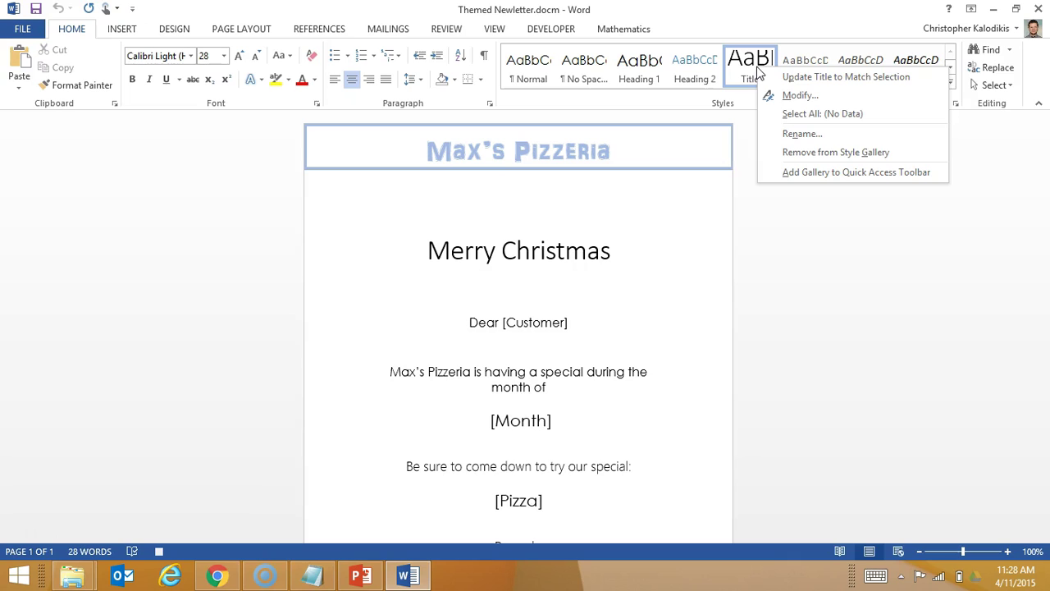
pyautogui.click(798, 96)
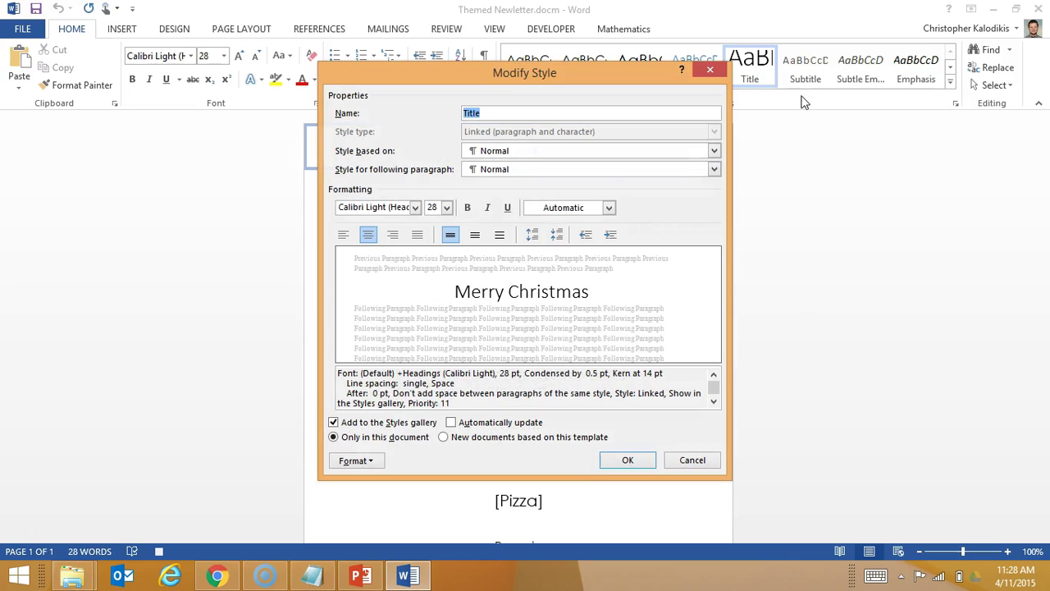
pyautogui.click(608, 208)
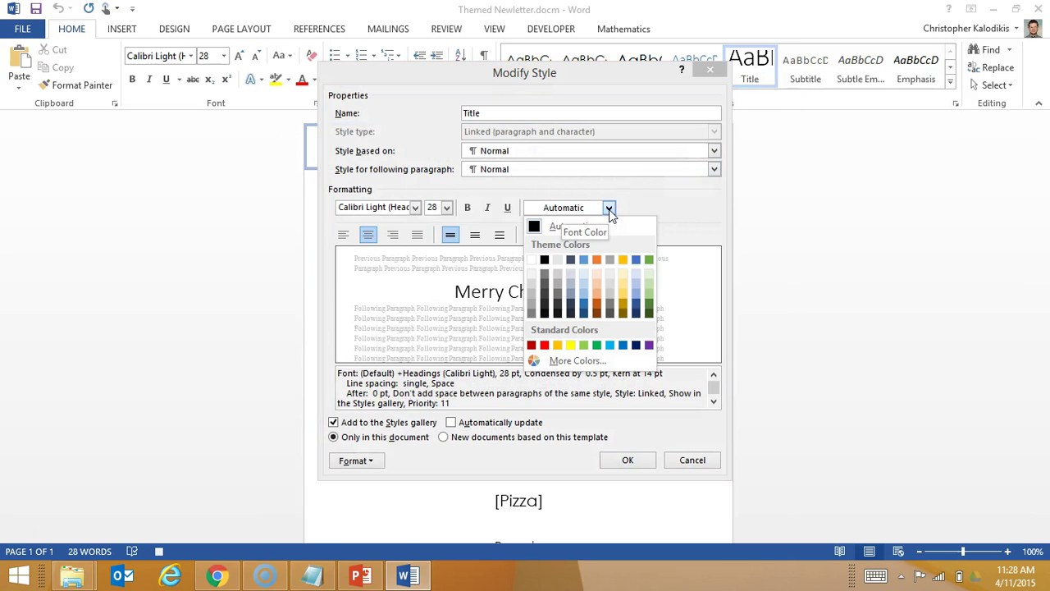
pyautogui.click(544, 346)
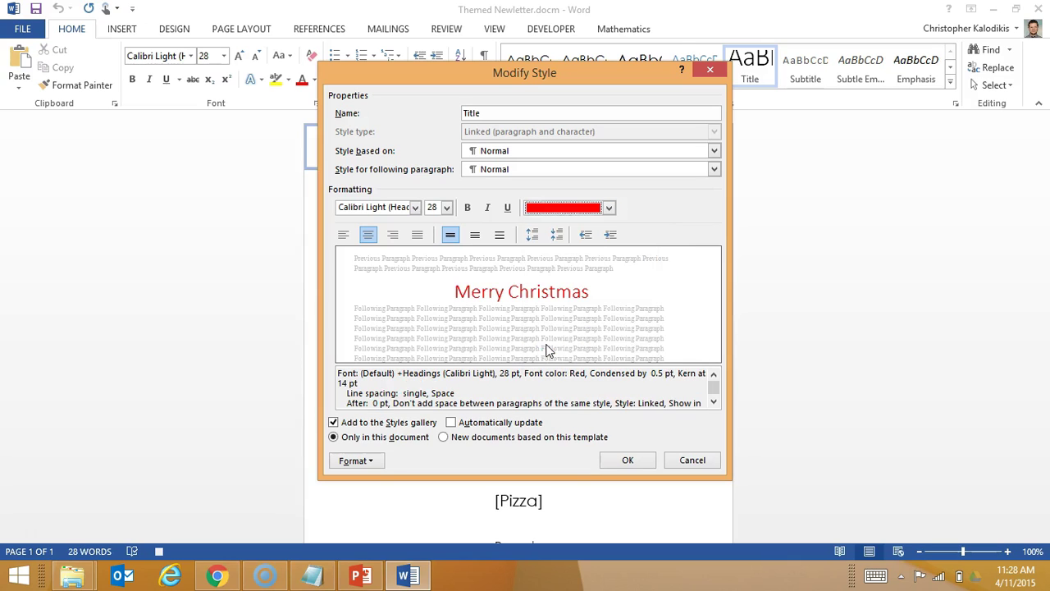
pyautogui.click(415, 208)
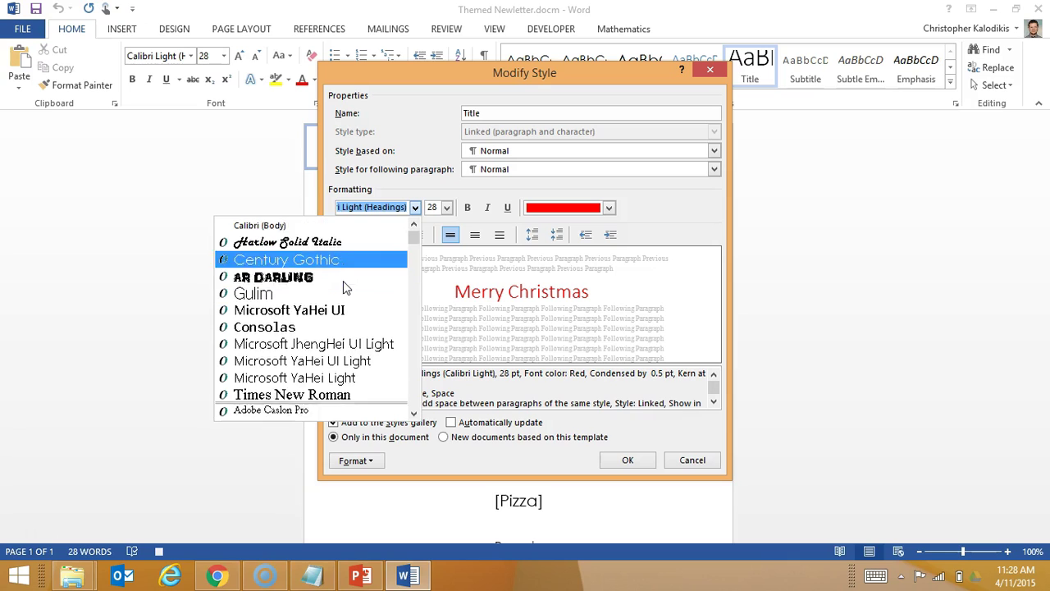
pyautogui.scroll(-8, 343, 283)
pyautogui.scroll(-5, 339, 293)
pyautogui.click(365, 207)
pyautogui.doubleClick(365, 207)
pyautogui.write('Hobo Std')
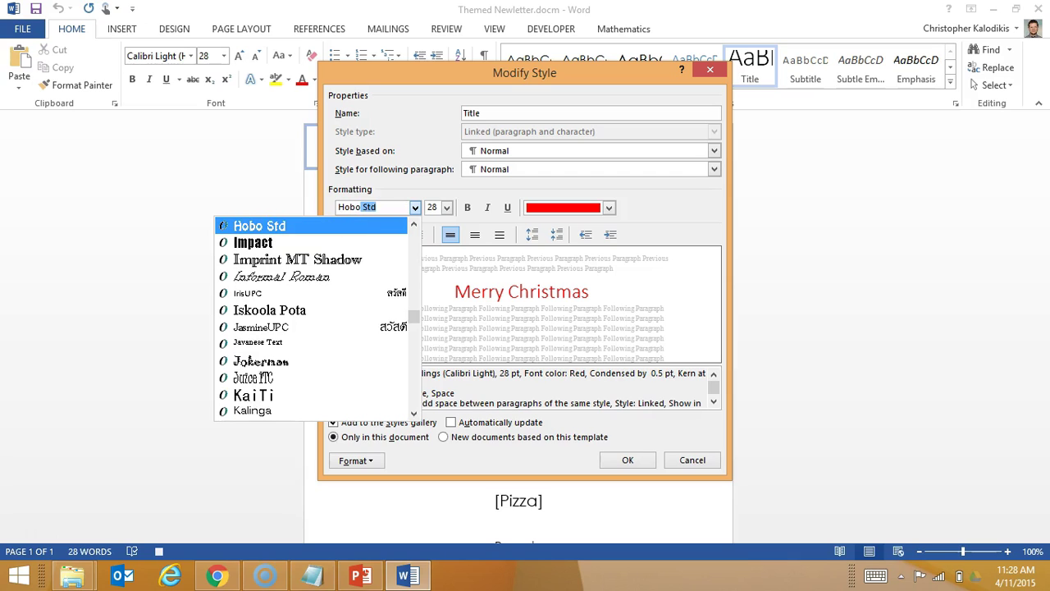
pyautogui.click(316, 225)
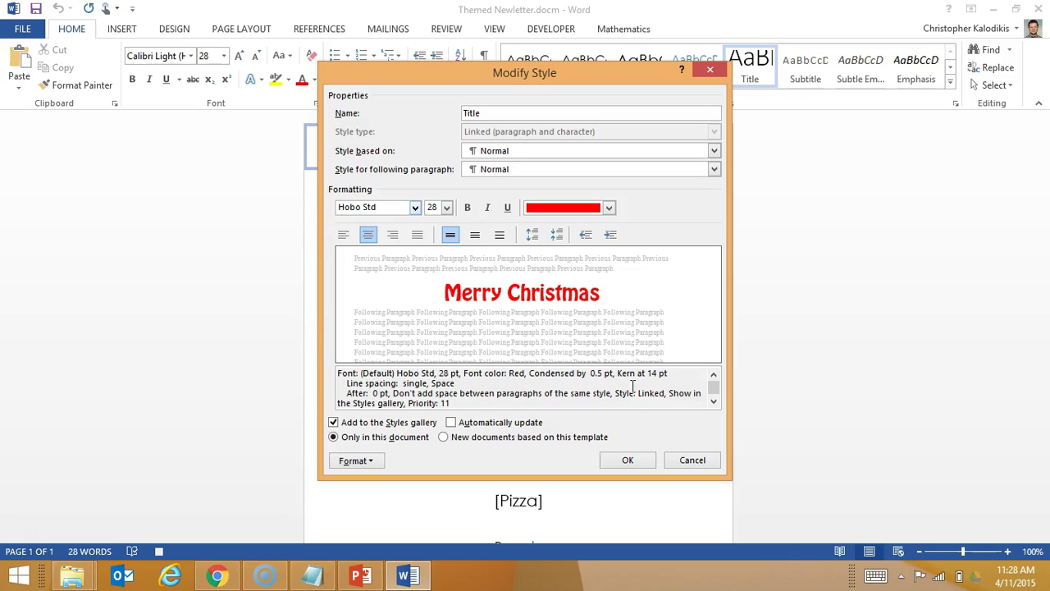
pyautogui.click(627, 461)
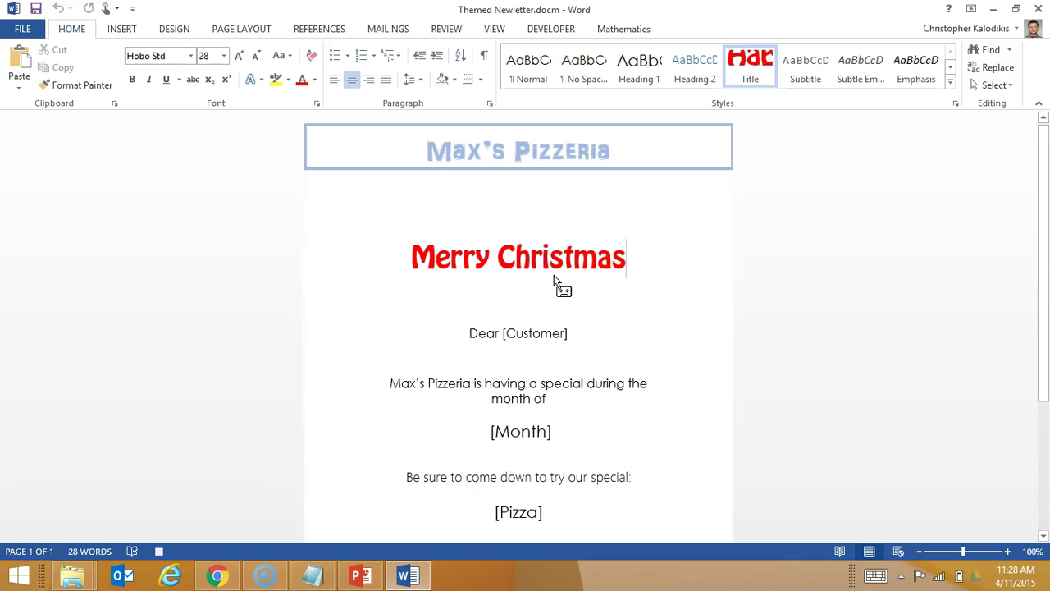
# Move the cursor down to the [Month] line
pyautogui.rightClick(640, 70)
pyautogui.click(534, 434)
pyautogui.press('Down')
pyautogui.press('Down')
pyautogui.press('End')
pyautogui.press('Down')
pyautogui.press('Down')
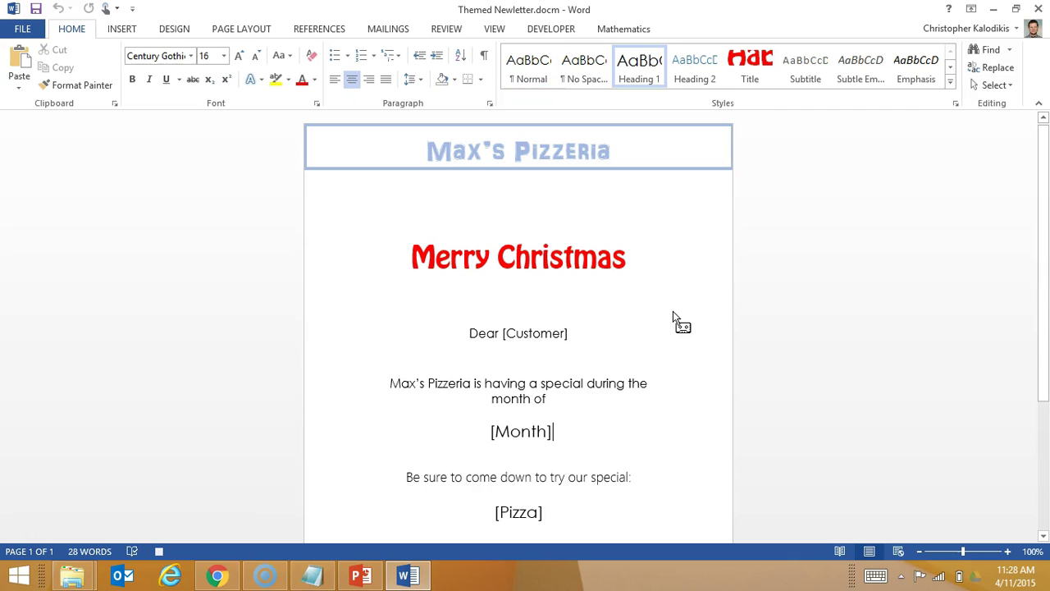
# Modify the Heading 1 style to red Hobo Std, 16 pt
pyautogui.rightClick(648, 71)
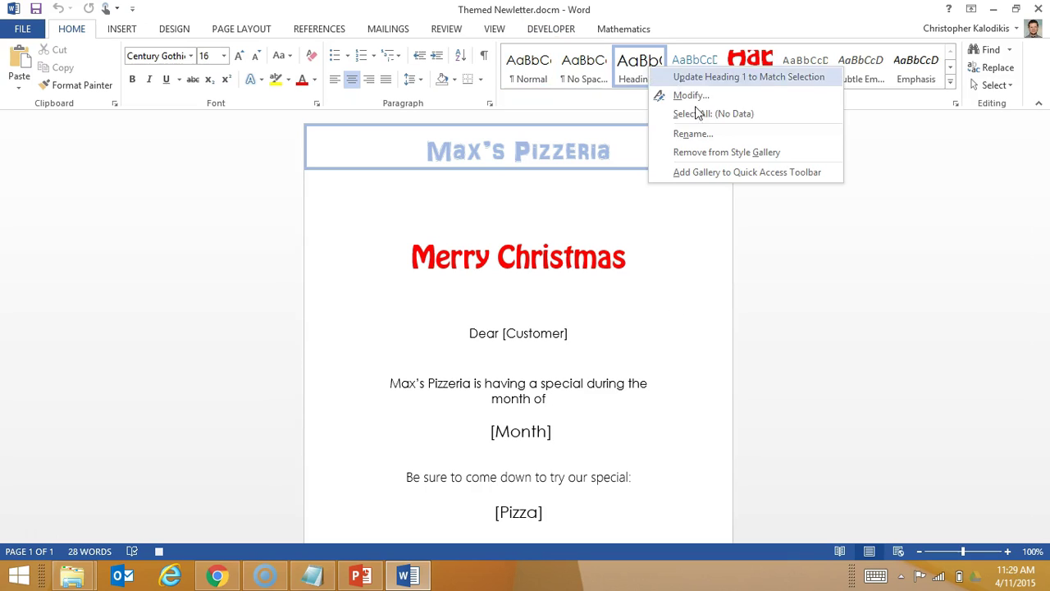
pyautogui.click(701, 97)
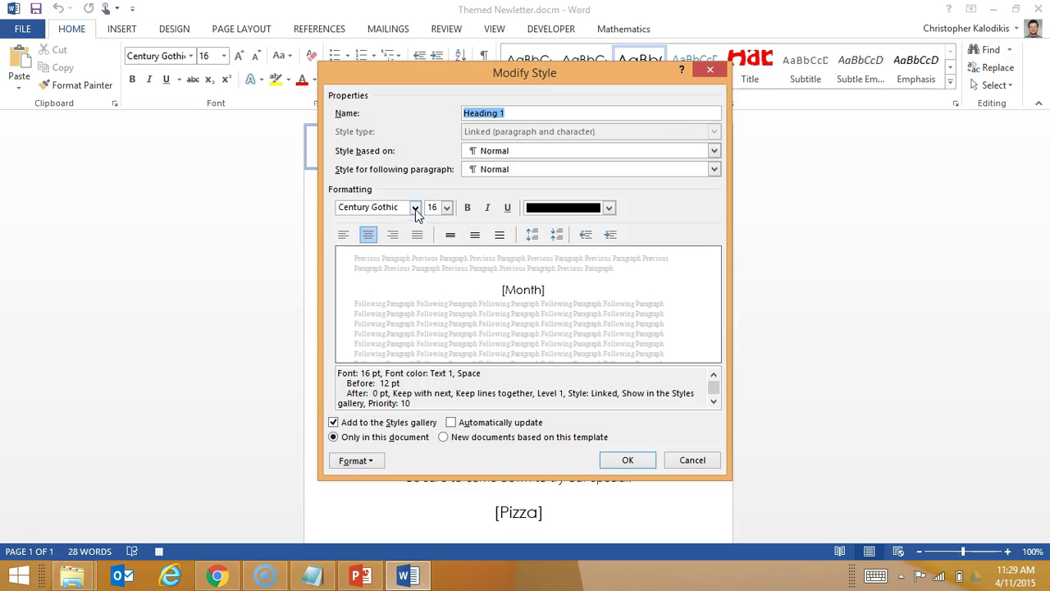
pyautogui.click(415, 208)
pyautogui.click(370, 259)
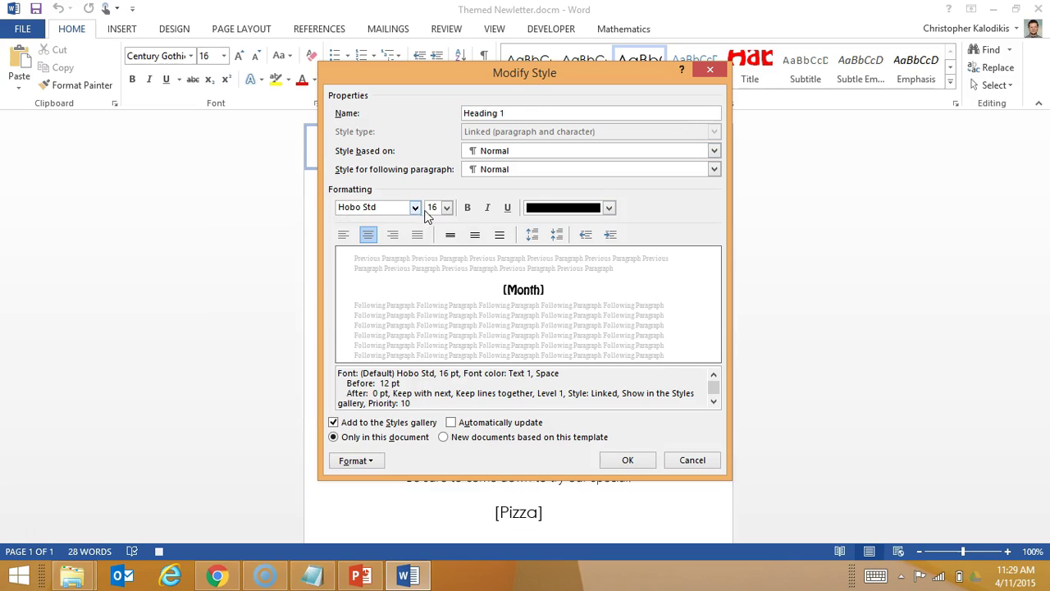
pyautogui.click(609, 207)
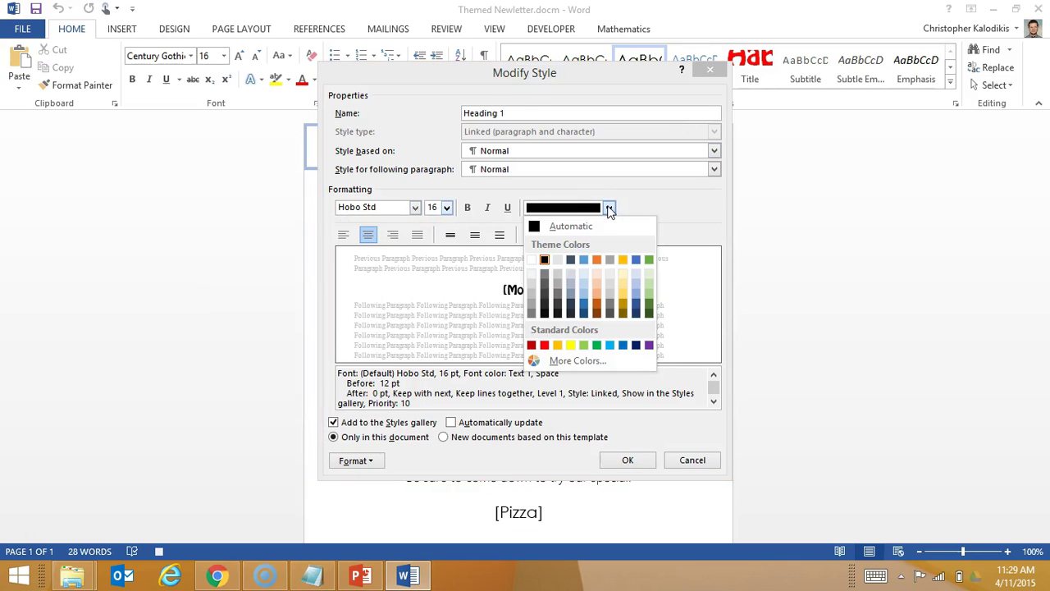
pyautogui.click(545, 345)
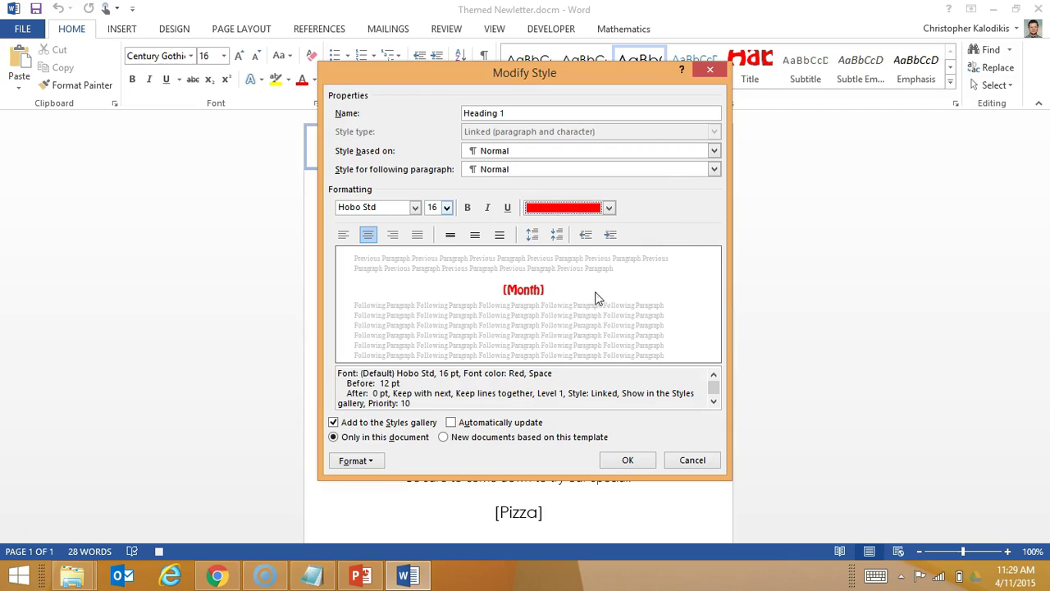
pyautogui.click(625, 459)
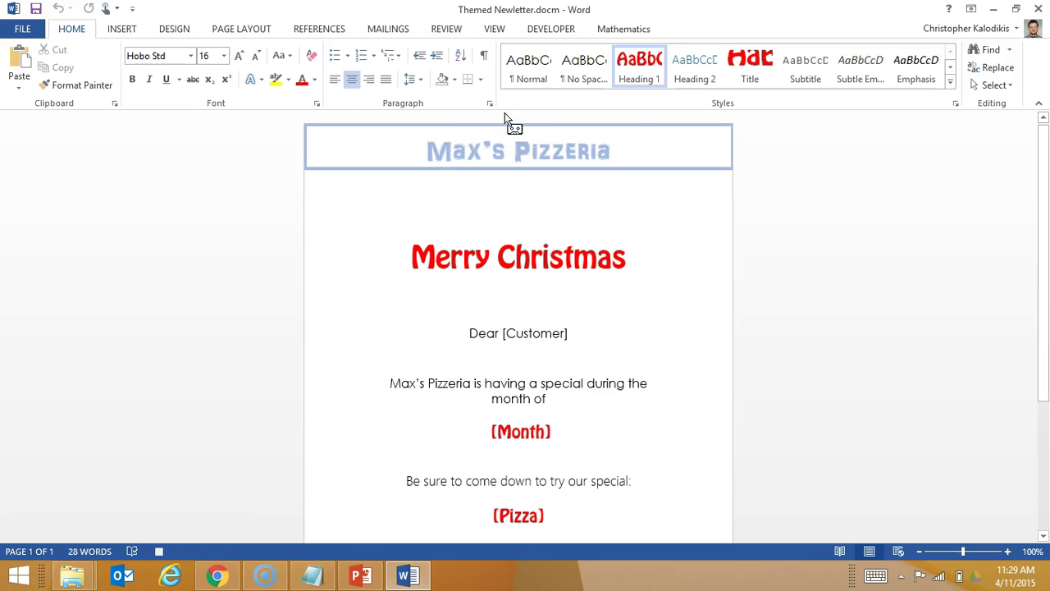
# Add and then remove an empty paragraph below [Month]
pyautogui.rightClick(526, 67)
pyautogui.click(611, 458)
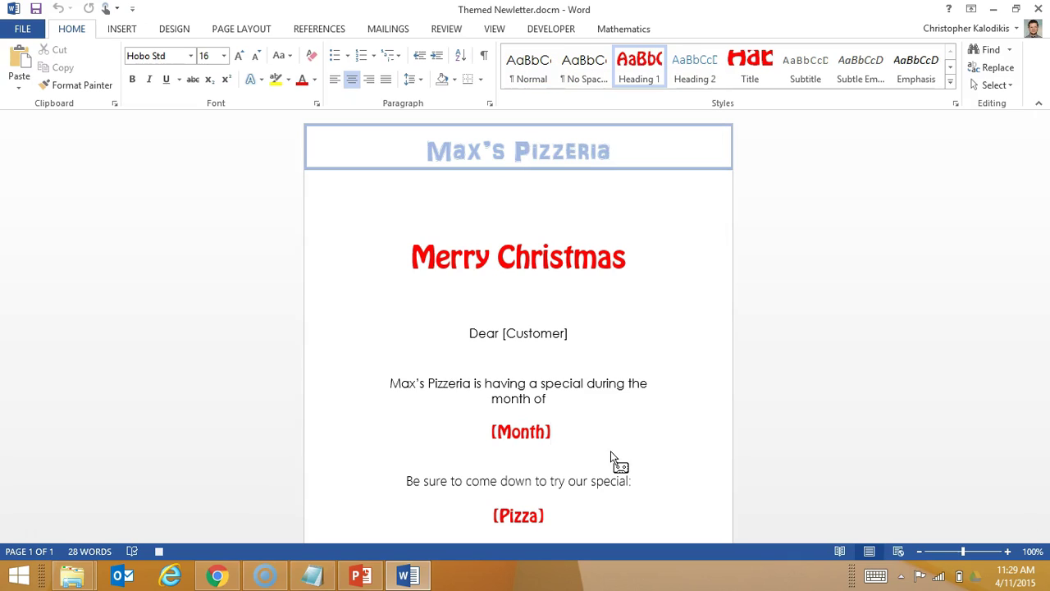
pyautogui.press('Return')
pyautogui.press('Down')
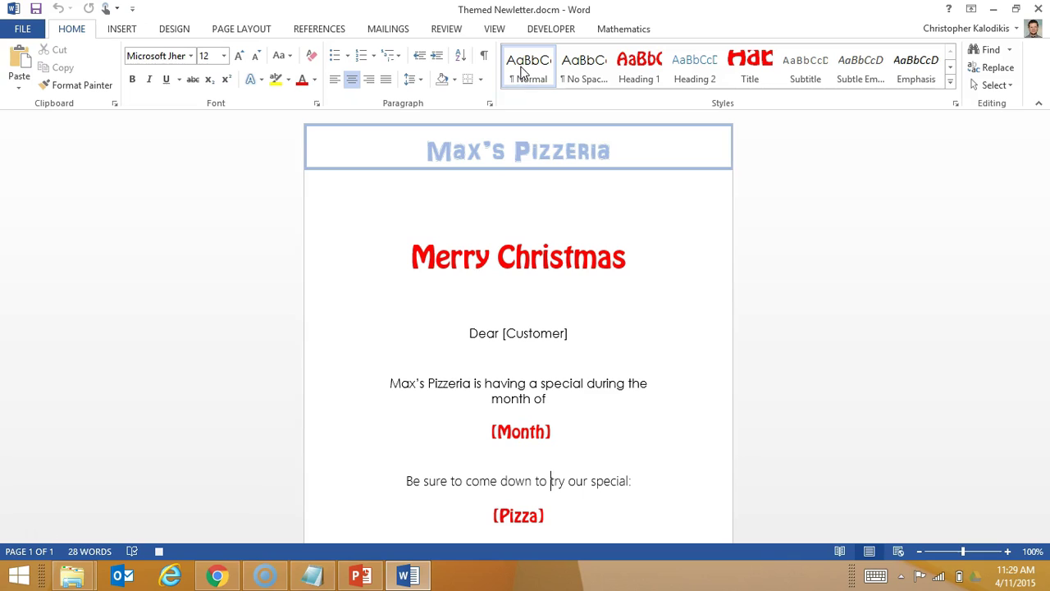
# Set the Normal style's Century Gothic text colour to Green
pyautogui.rightClick(525, 72)
pyautogui.click(543, 95)
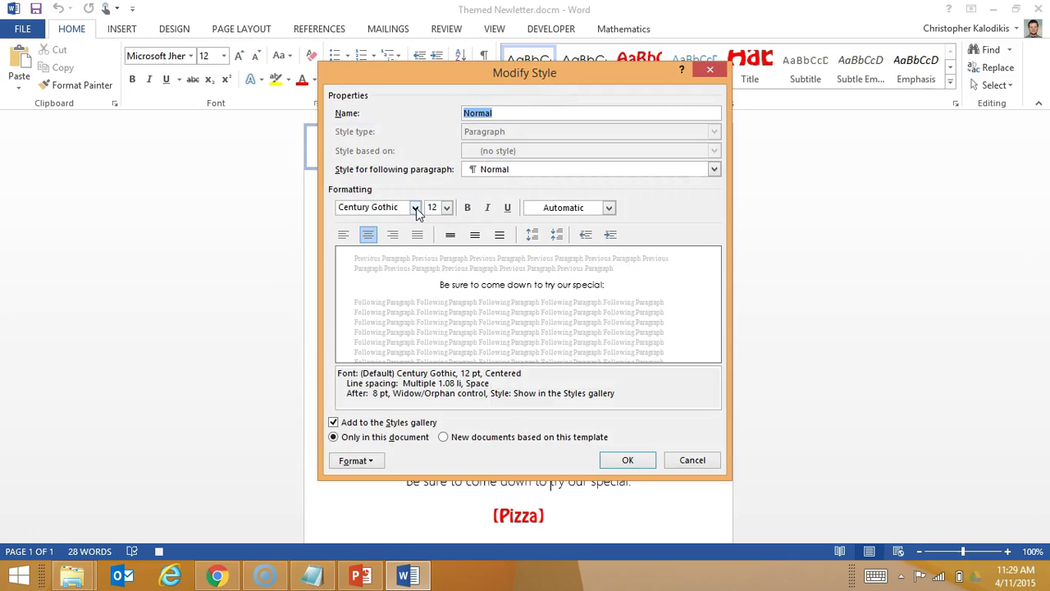
pyautogui.click(609, 209)
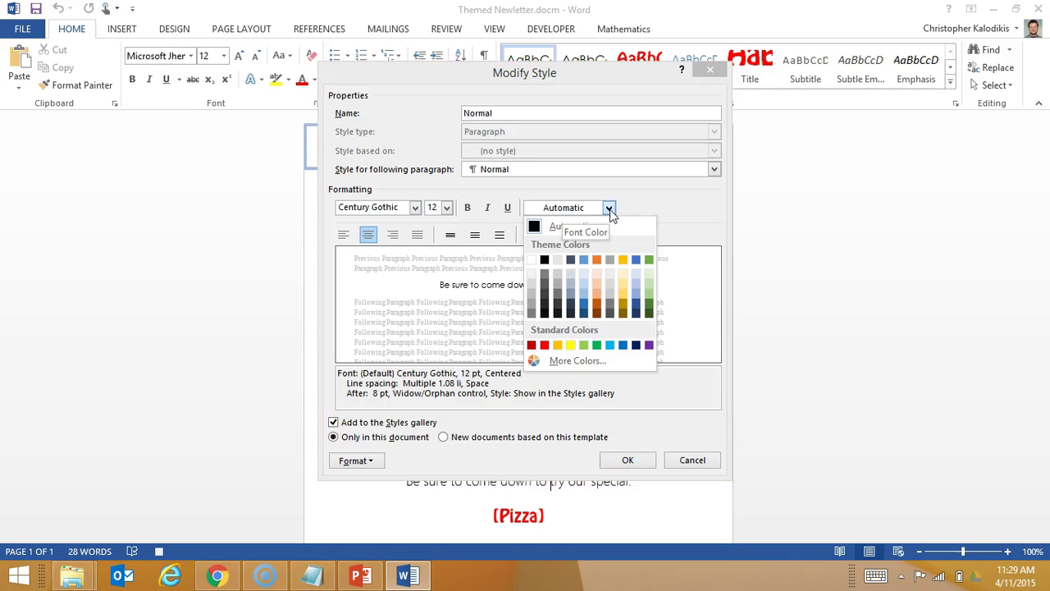
pyautogui.click(598, 345)
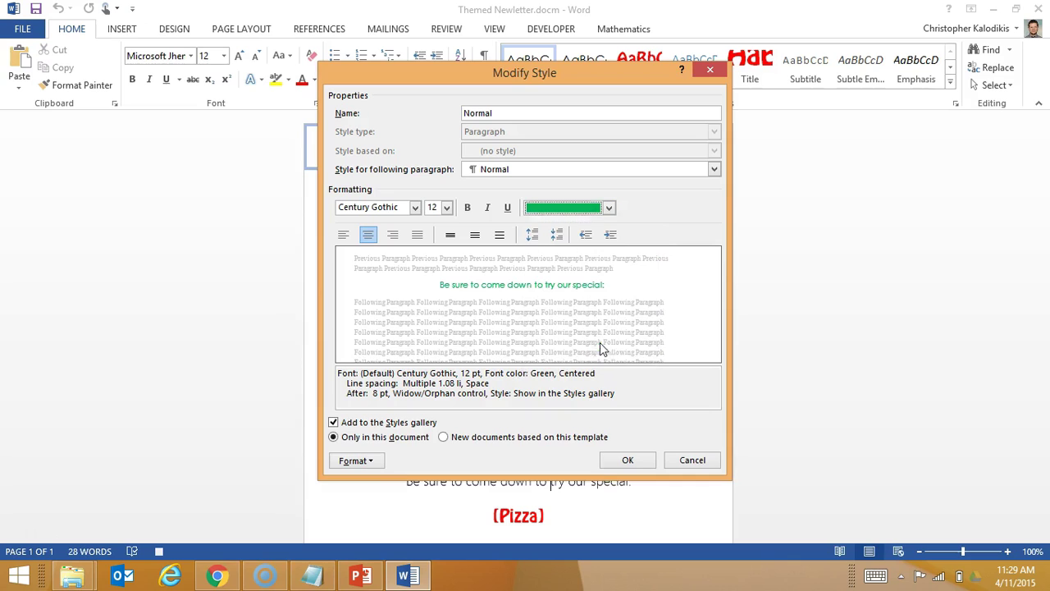
pyautogui.click(628, 460)
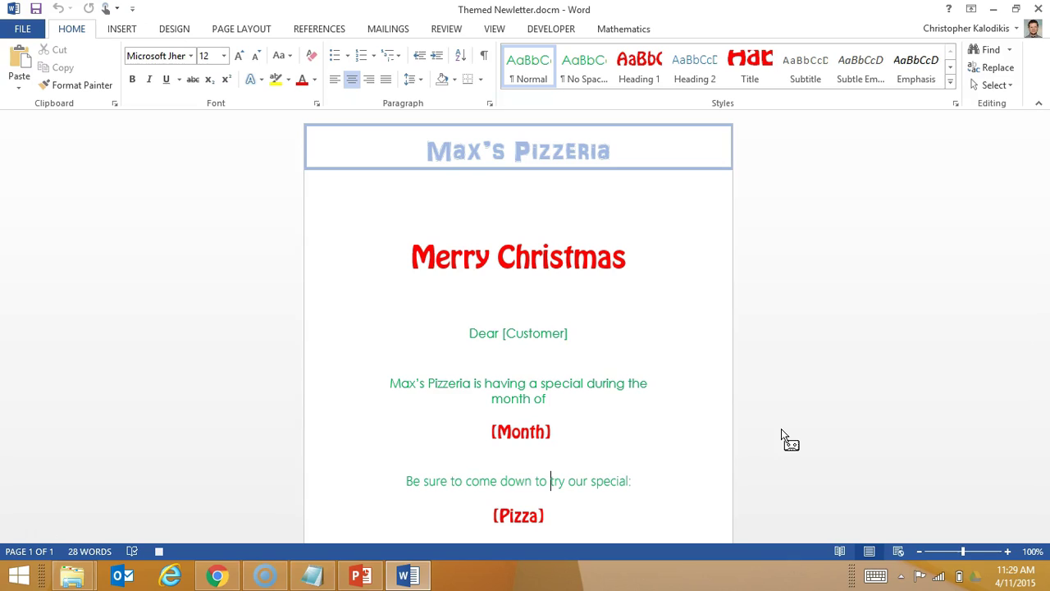
pyautogui.click(551, 29)
# Stop recording the Christmas macro and open the File Info page
pyautogui.click(97, 51)
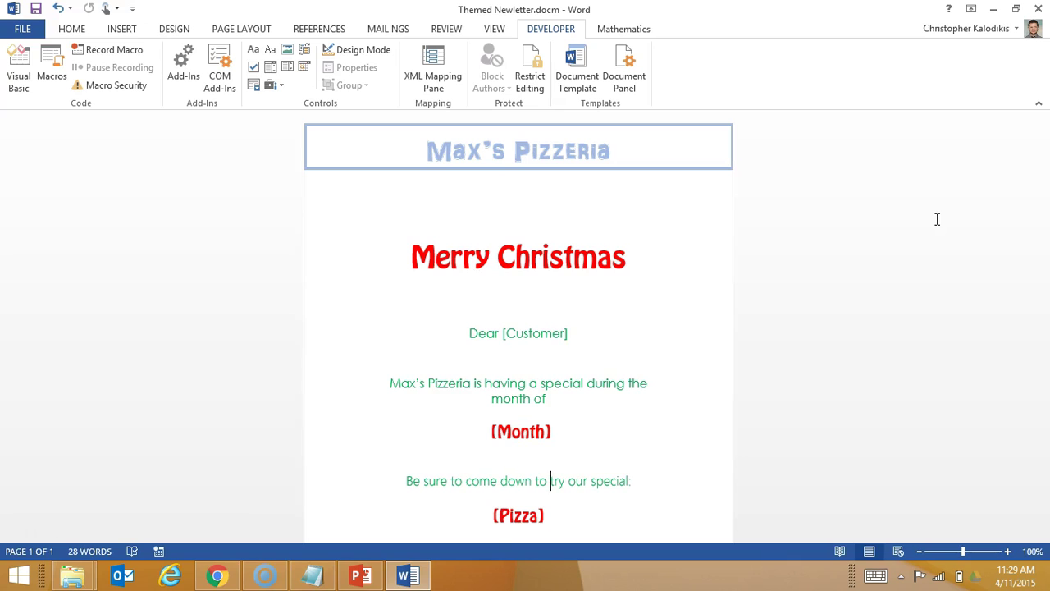
pyautogui.hotkey('alt', 'F8')
pyautogui.click(23, 30)
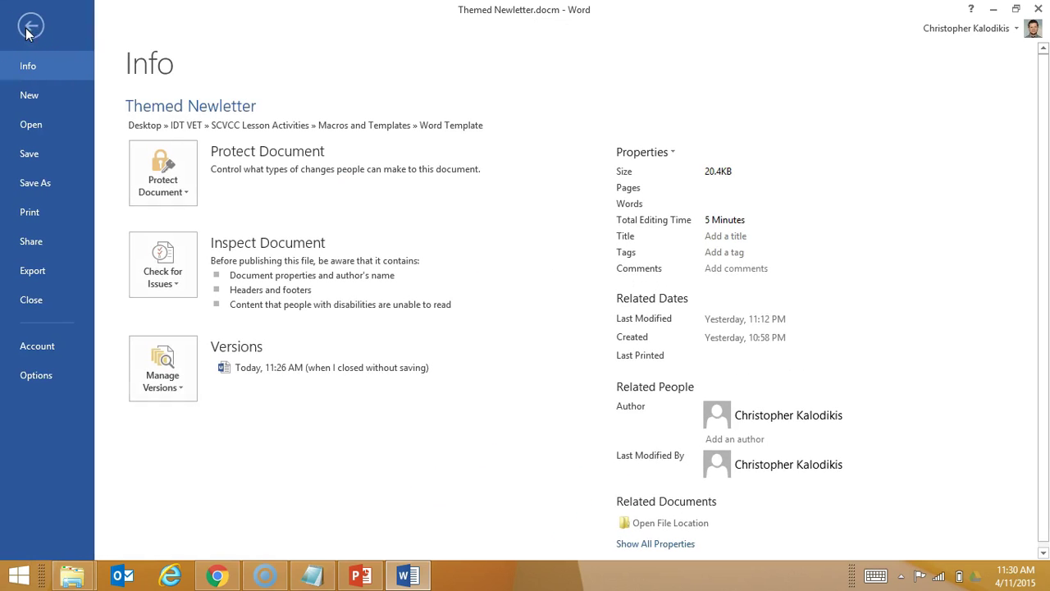
# Save As into Word Template with type Word Macro-Enabled Template (*.dotm)
pyautogui.click(46, 186)
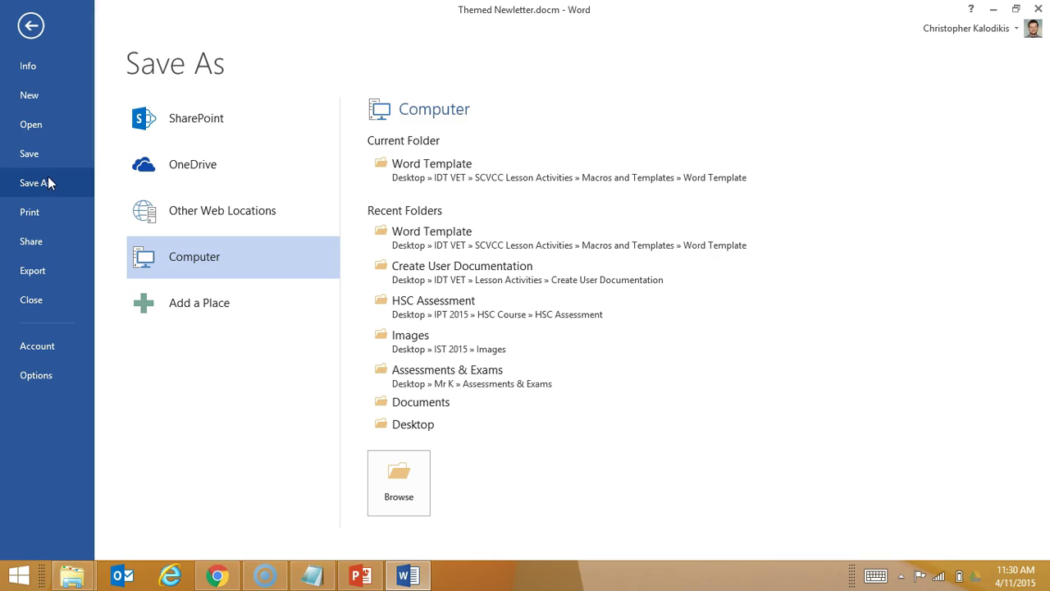
pyautogui.click(448, 174)
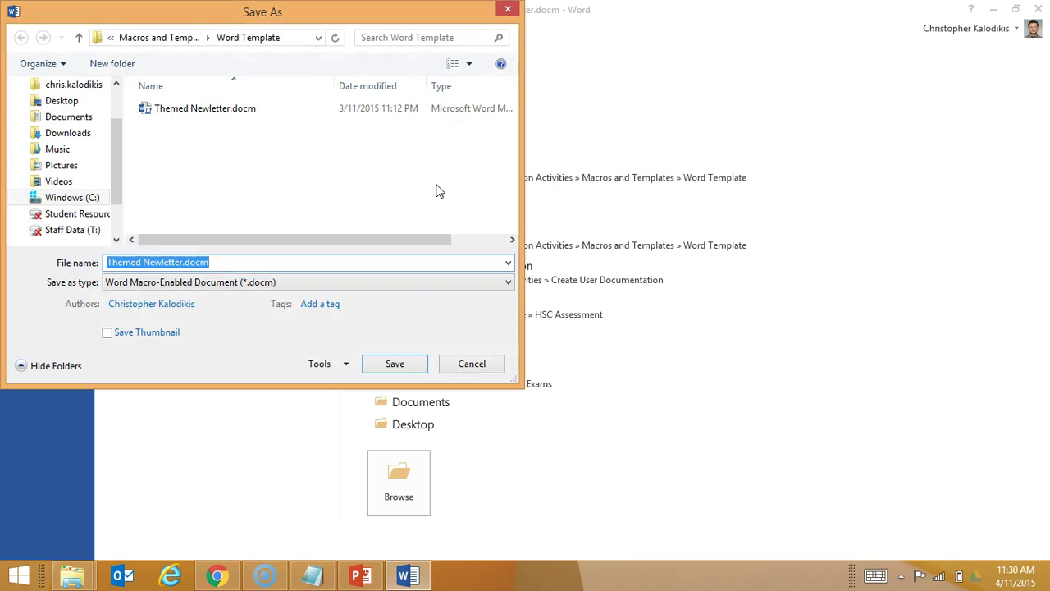
pyautogui.click(185, 282)
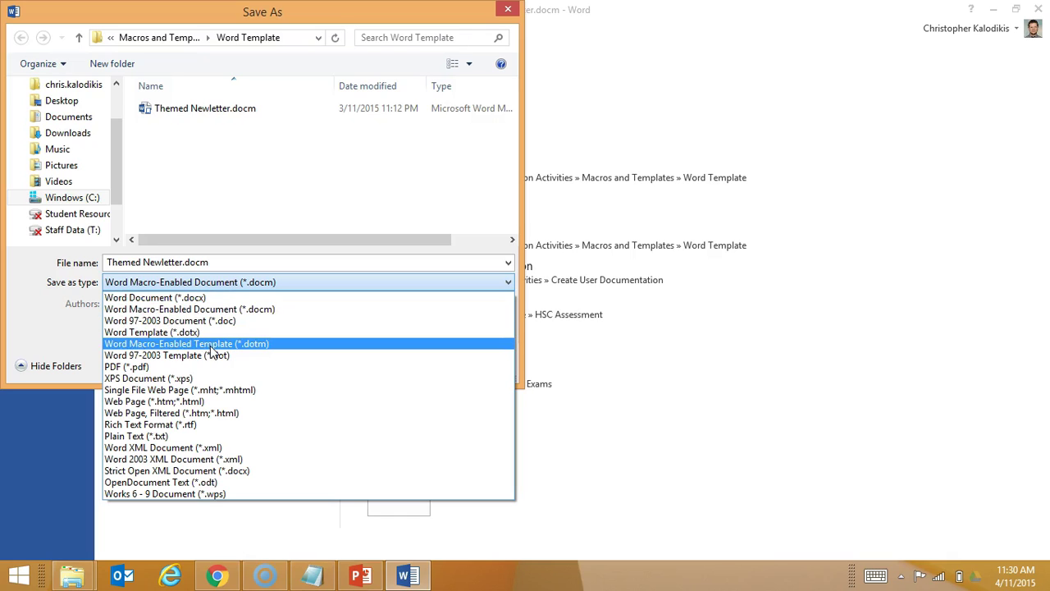
pyautogui.click(210, 343)
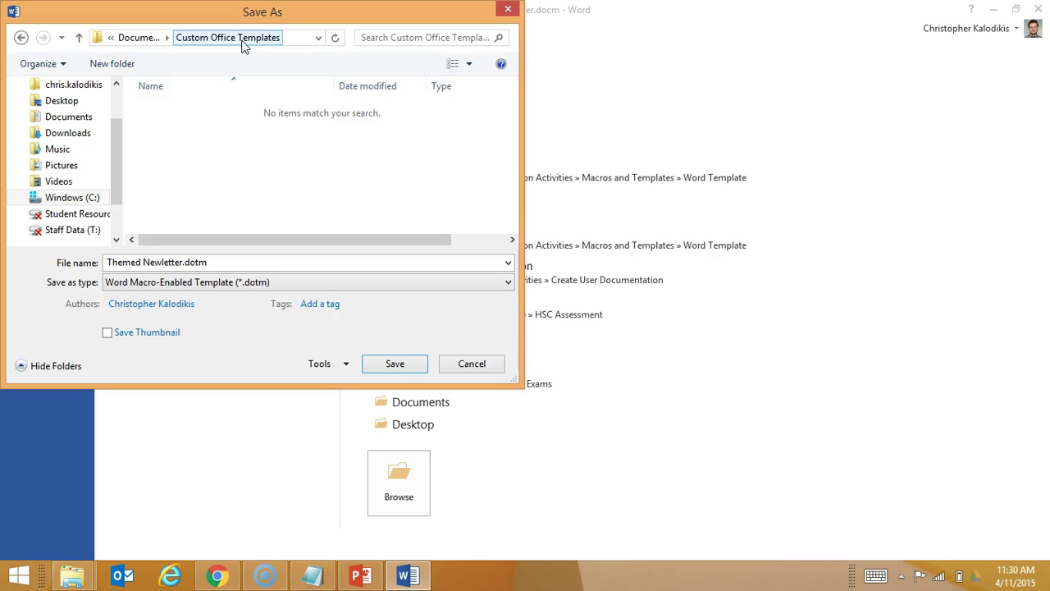
# Save Themed Newletter.dotm to Desktop > IDT VET > SCVCC Lesson Activities > Macros and Templates > Word Template
pyautogui.click(64, 102)
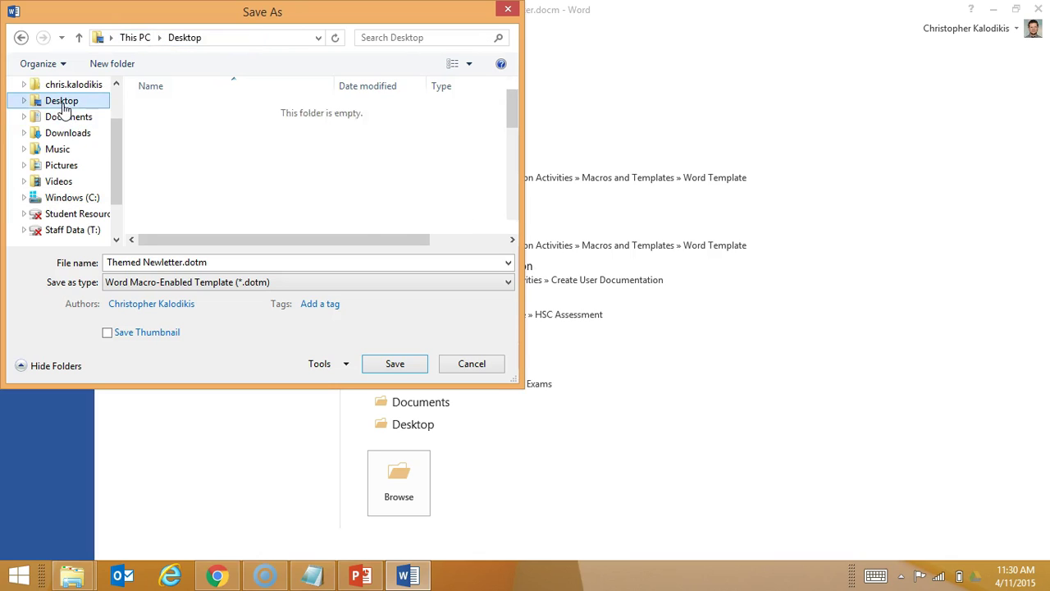
pyautogui.click(192, 195)
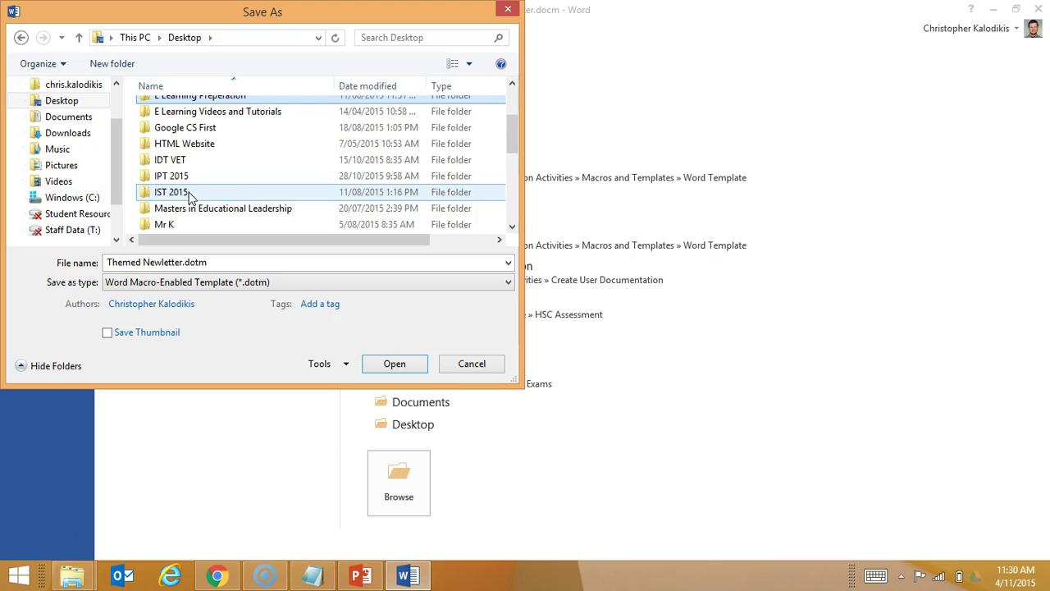
pyautogui.scroll(-1, 191, 197)
pyautogui.doubleClick(174, 107)
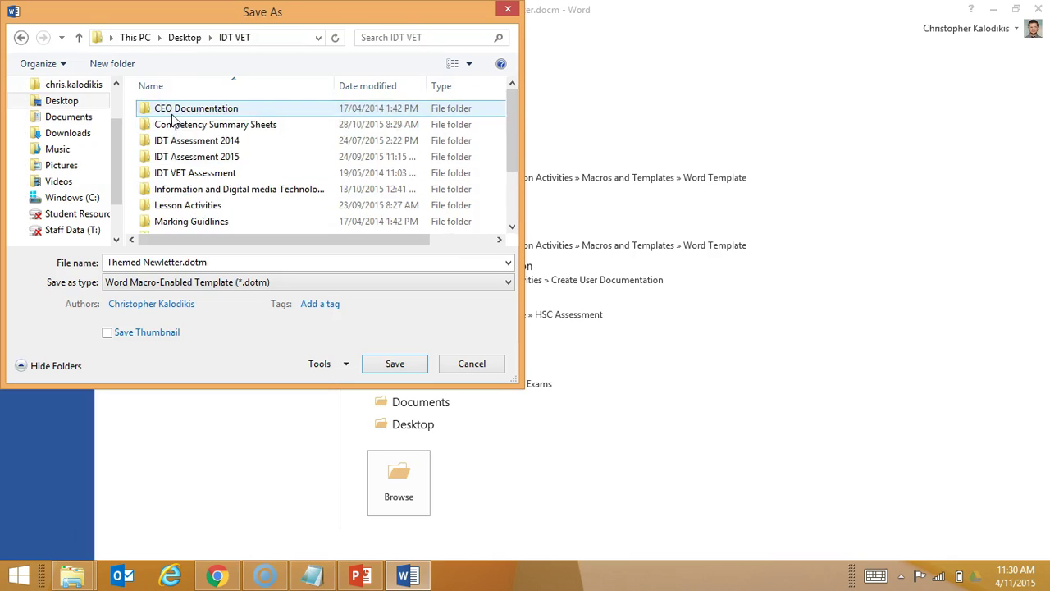
pyautogui.scroll(-2, 205, 215)
pyautogui.doubleClick(208, 207)
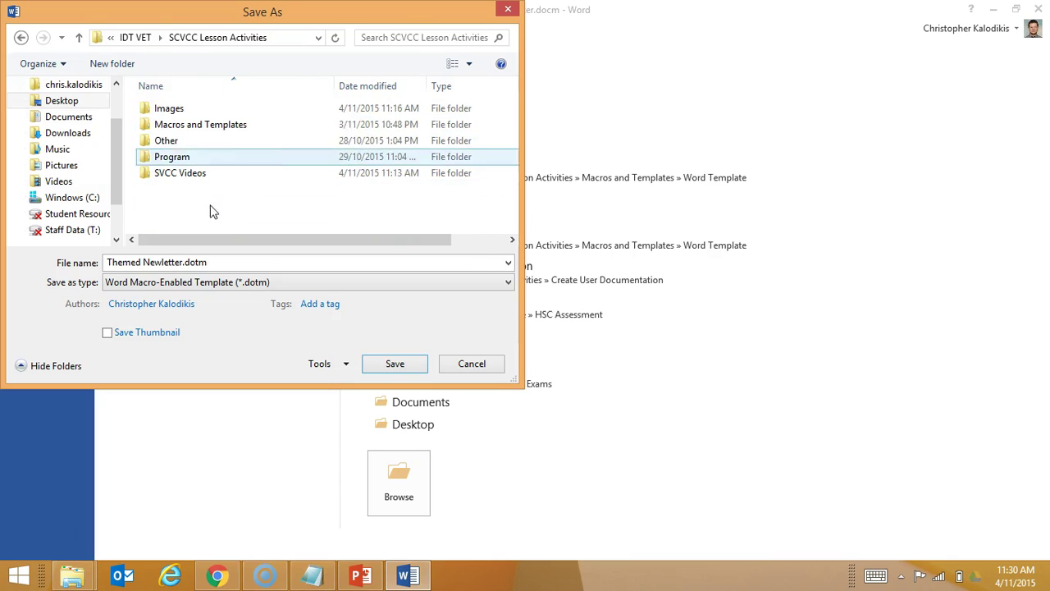
pyautogui.doubleClick(201, 127)
pyautogui.doubleClick(184, 157)
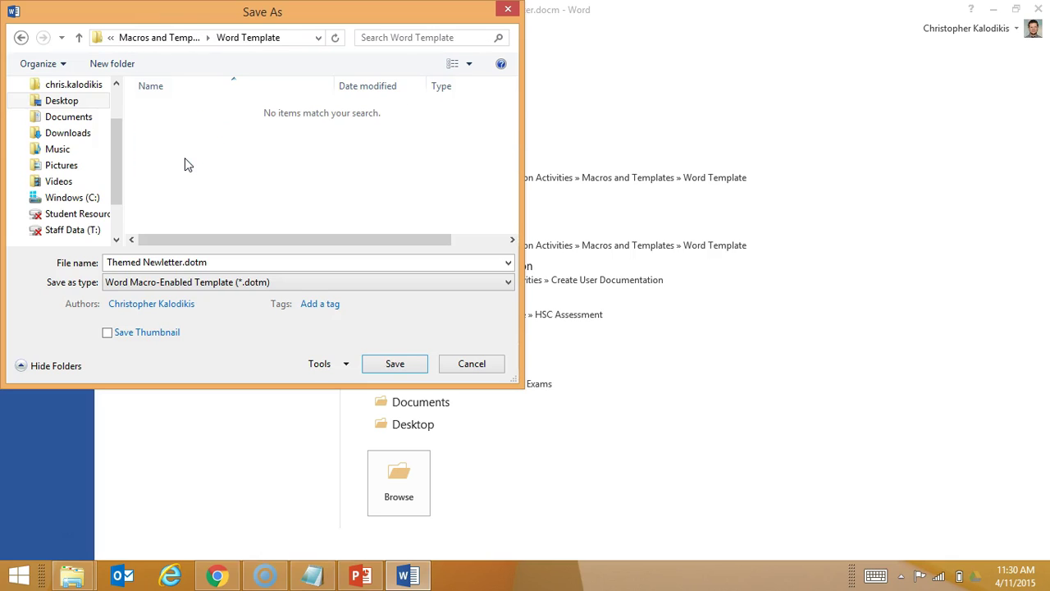
pyautogui.click(397, 364)
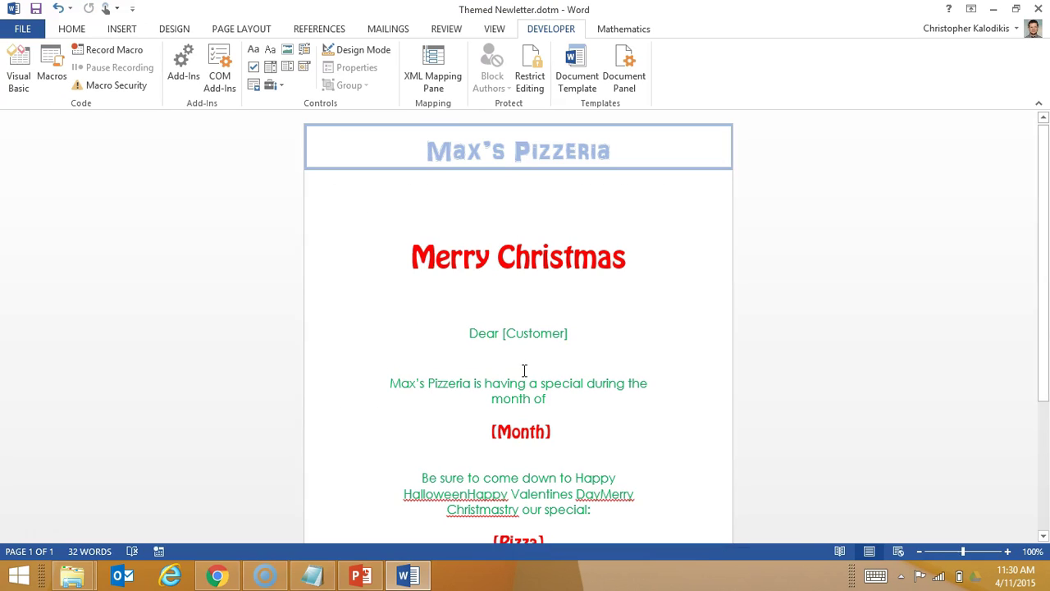
# Close Word and scroll through the reopened Themed Newletter.docm
pyautogui.click(1039, 9)
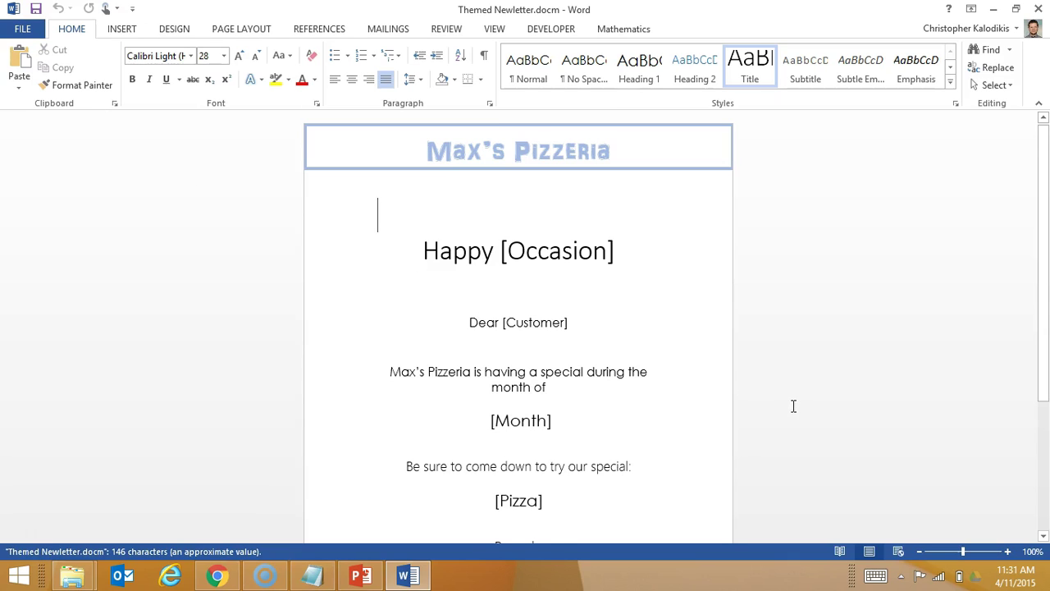
pyautogui.scroll(-1, 793, 406)
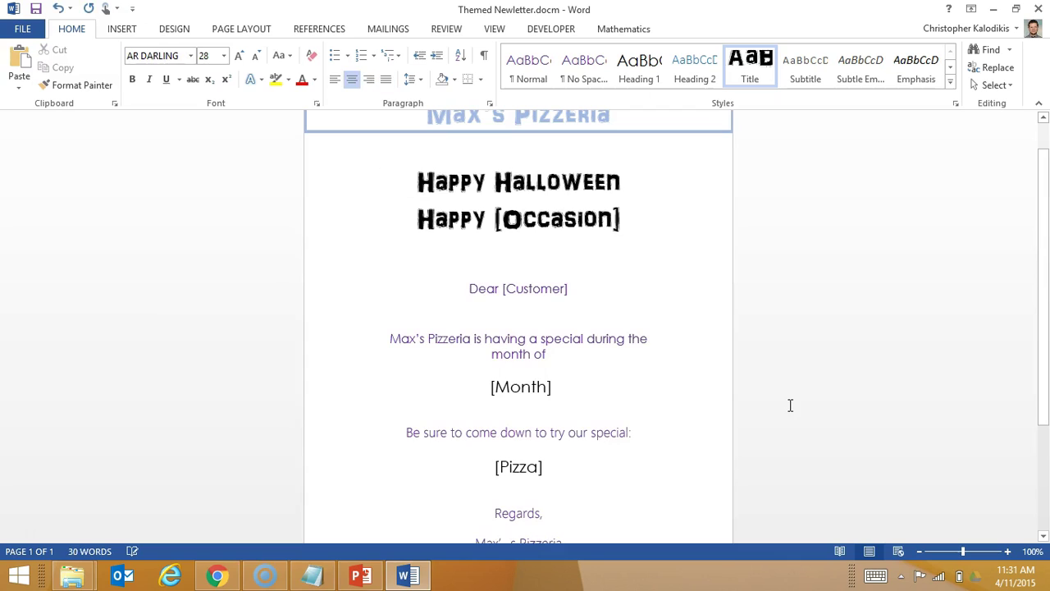
# Delete both heading lines, then select the Happy Valentines Day heading
pyautogui.moveTo(621, 218); pyautogui.dragTo(430, 192)
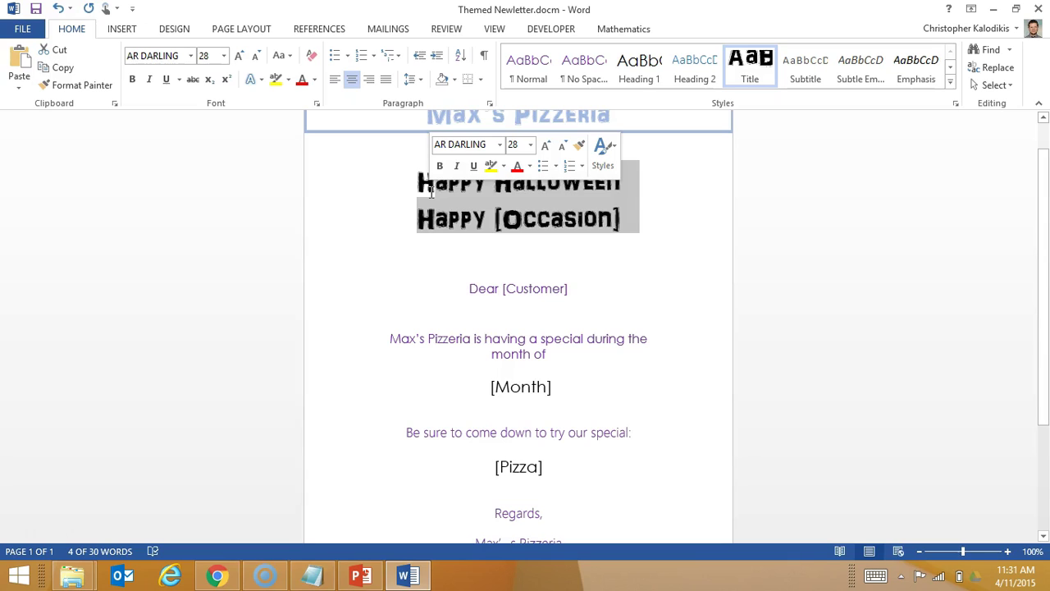
pyautogui.write('H')
pyautogui.press('BackSpace')
pyautogui.press('BackSpace')
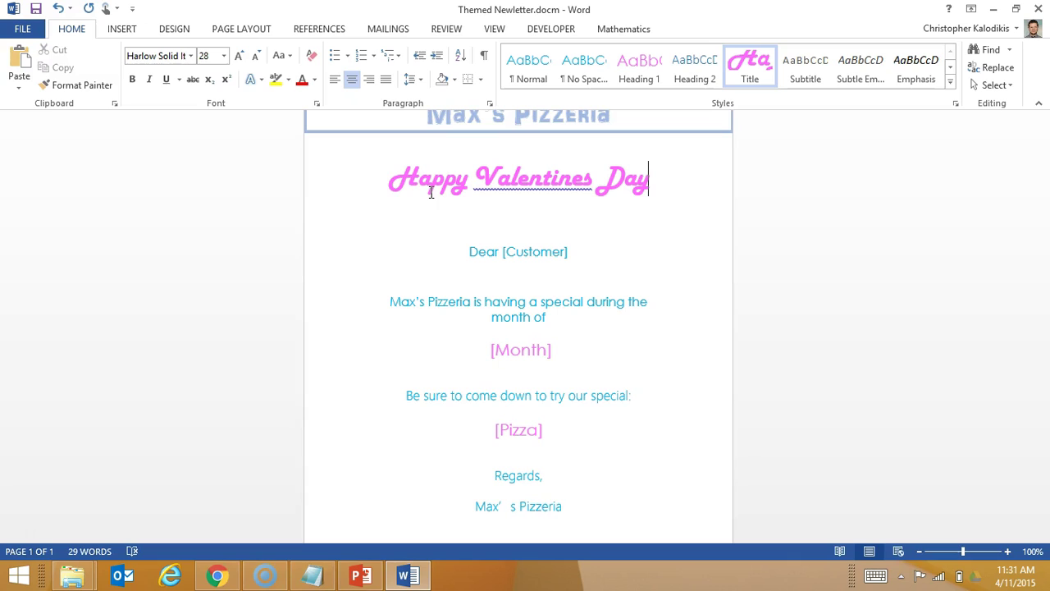
pyautogui.click(650, 178)
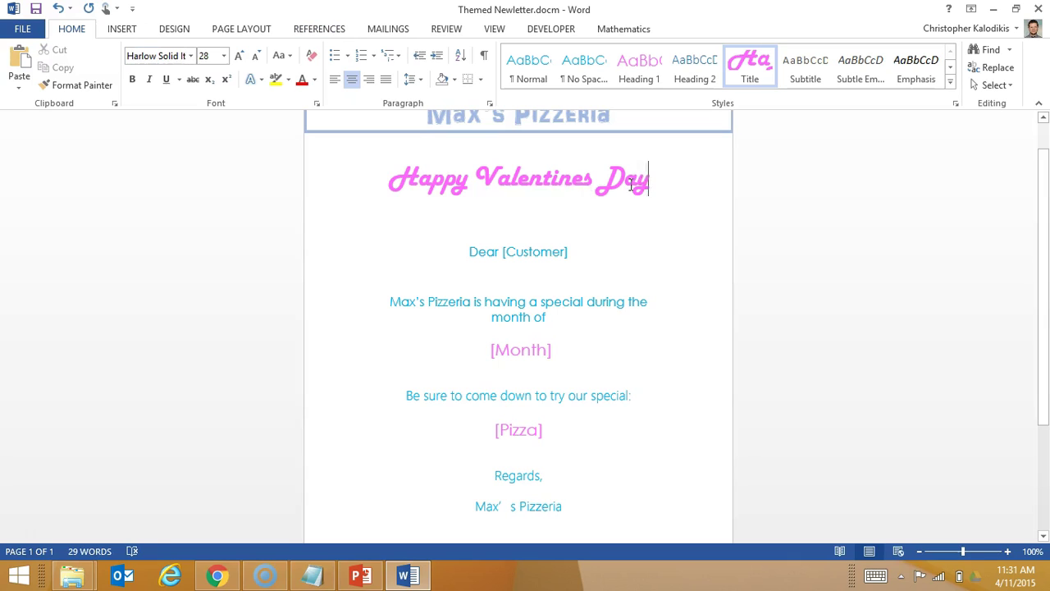
pyautogui.moveTo(650, 178); pyautogui.dragTo(402, 192)
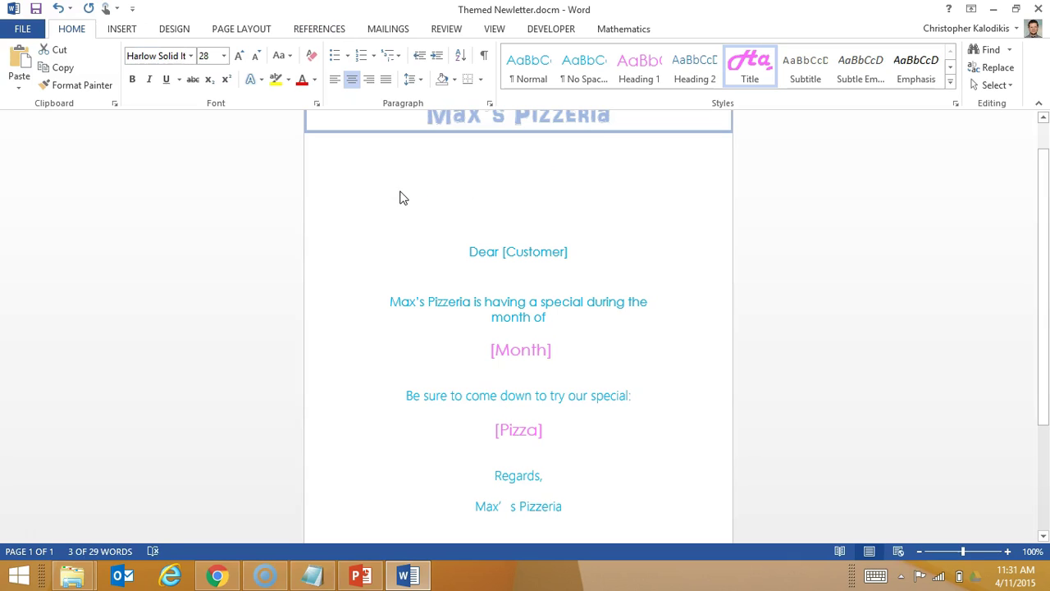